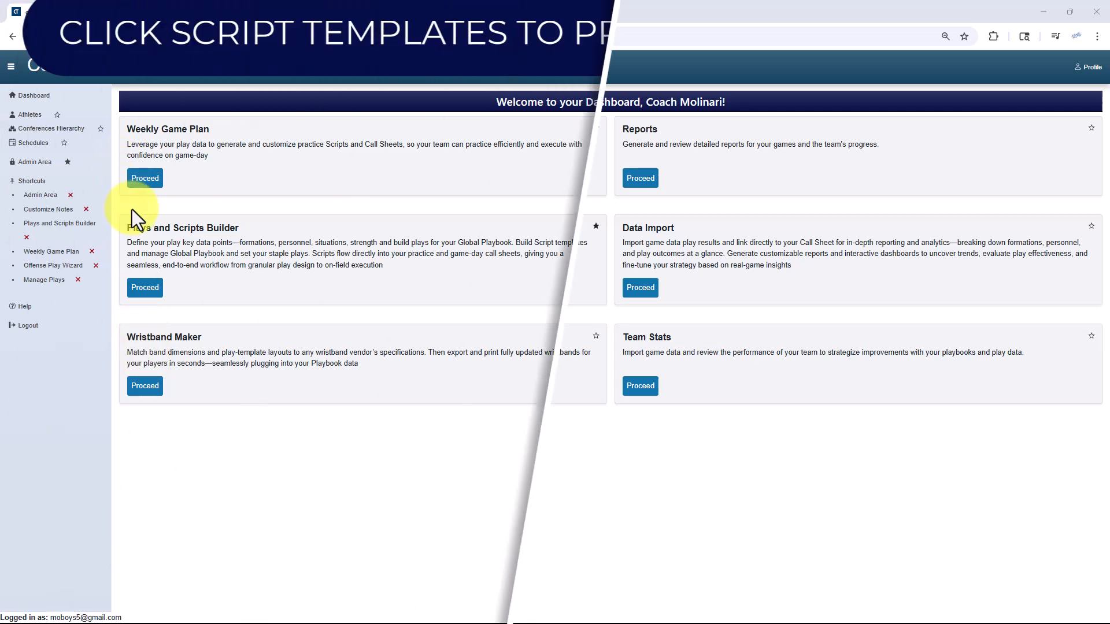
Open the Script Templates page of the Plays and Scripts Builder
{"action": "left_click", "coordinate": [144, 289]}
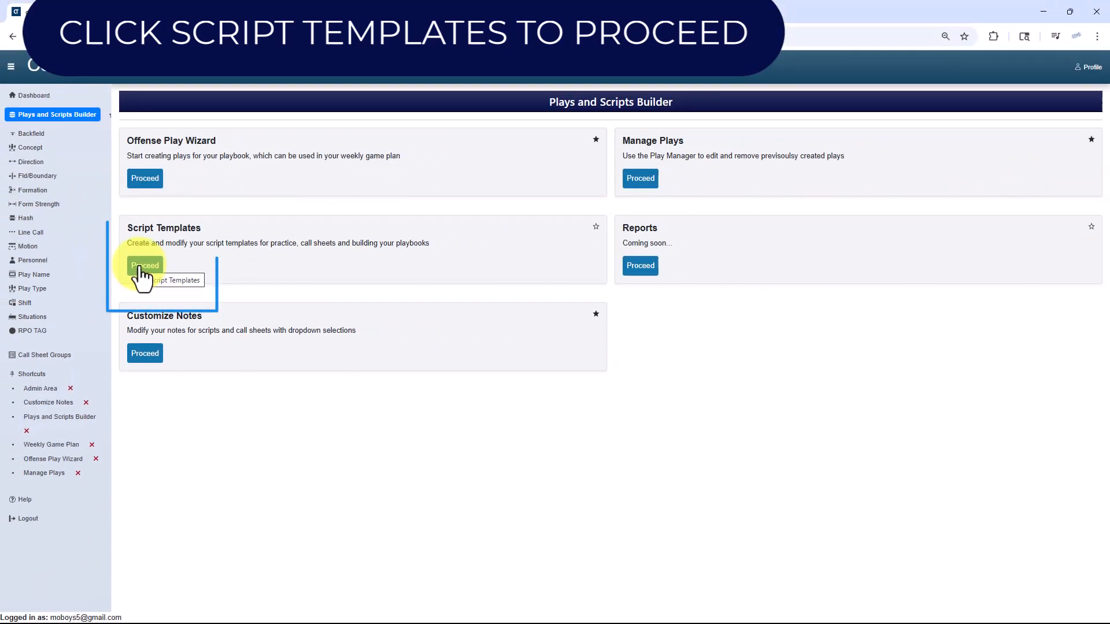
{"action": "left_click", "coordinate": [143, 265]}
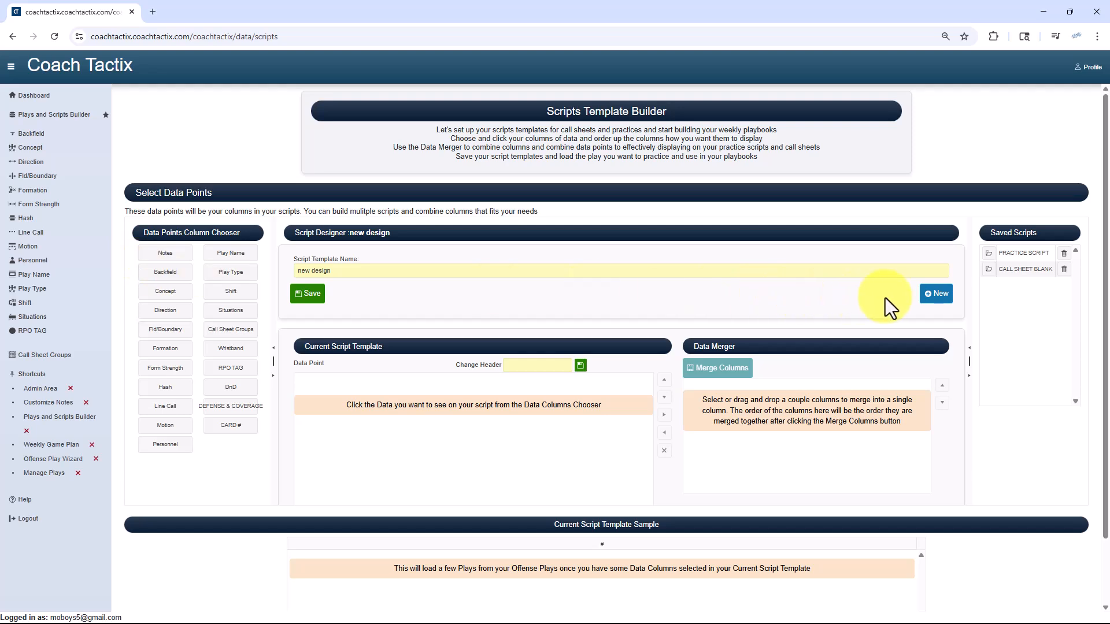
Load the saved PRACTICE SCRIPT template and look through its data points, headers and sample plays
{"action": "left_click", "coordinate": [989, 254]}
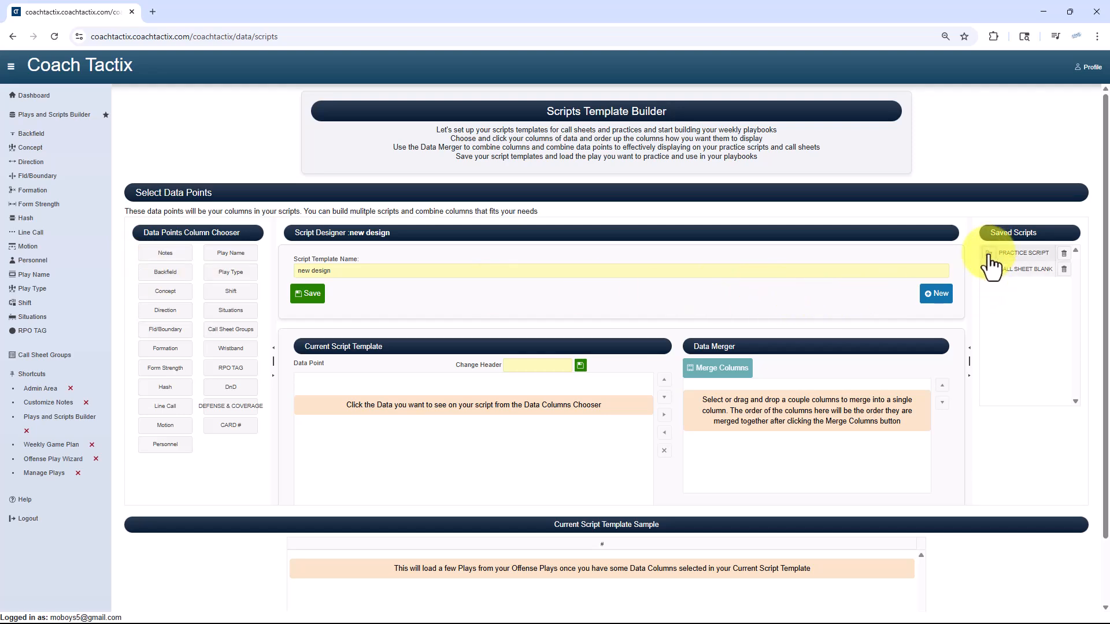
{"action": "scroll", "coordinate": [569, 414], "scroll_direction": "down", "scroll_amount": 1}
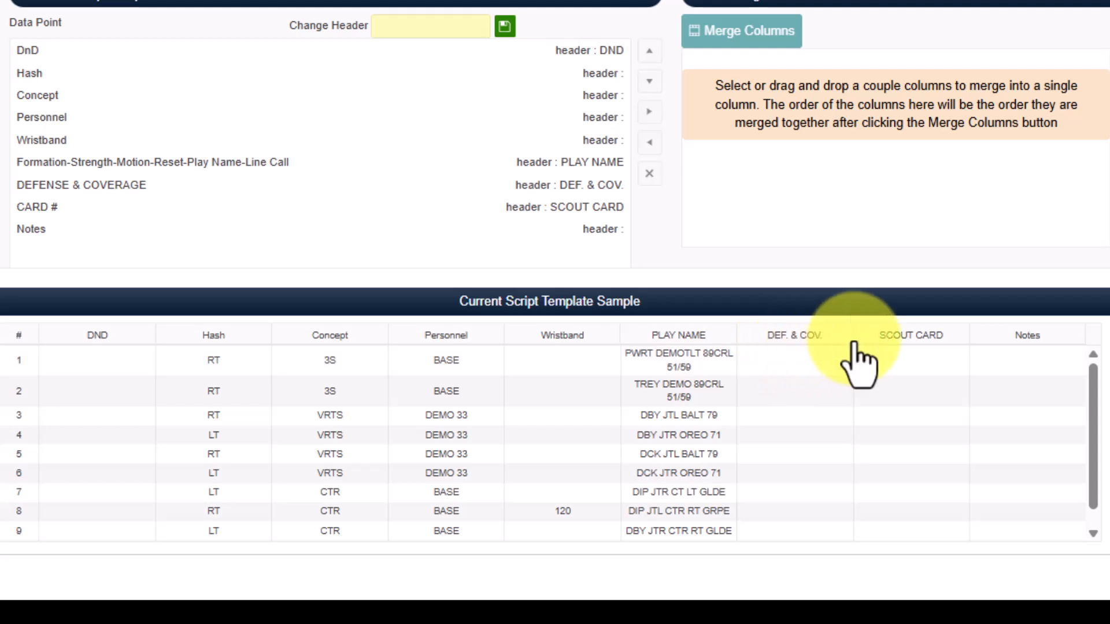
{"action": "scroll", "coordinate": [1095, 428], "scroll_direction": "down", "scroll_amount": 1}
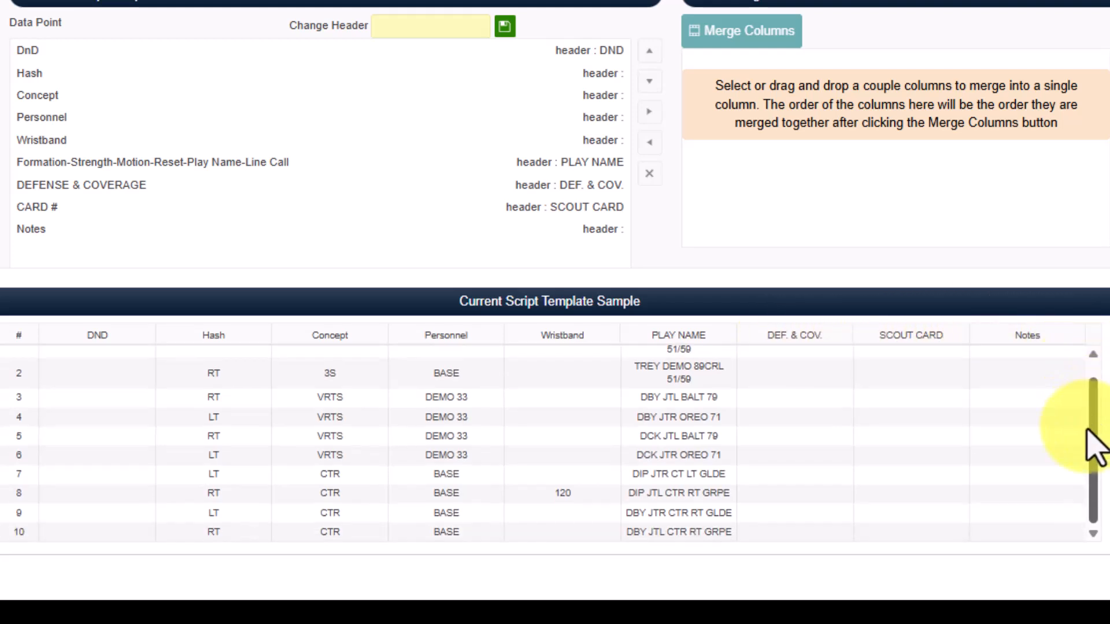
{"action": "scroll", "coordinate": [1091, 404], "scroll_direction": "up", "scroll_amount": 1}
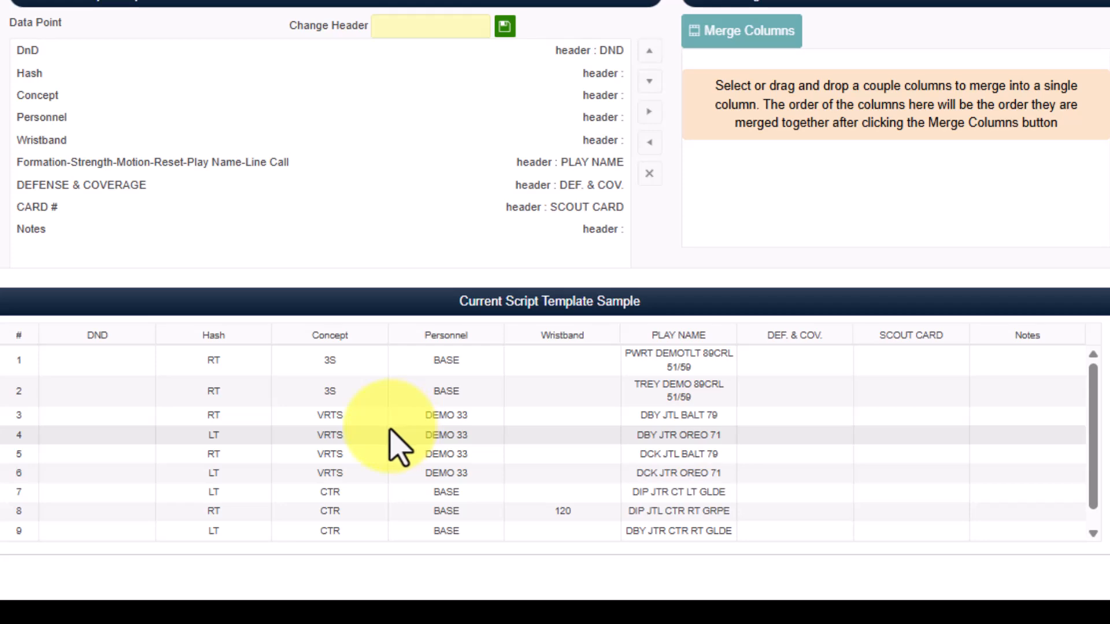
{"action": "scroll", "coordinate": [390, 428], "scroll_direction": "up", "scroll_amount": 1}
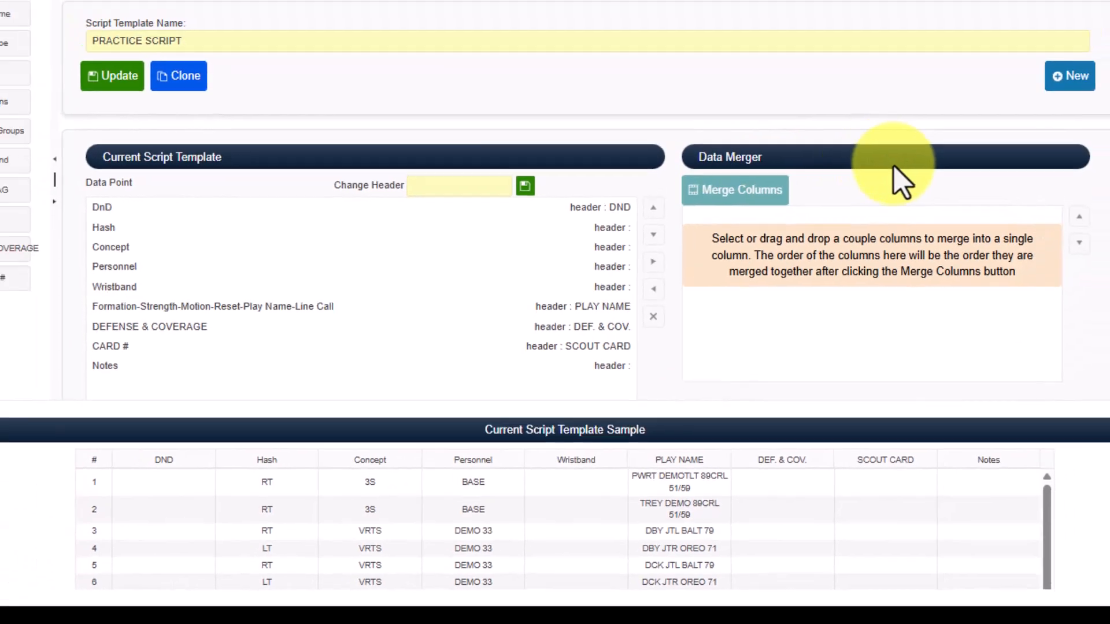
Start a new blank script template and collapse the navigation sidebar
{"action": "left_click", "coordinate": [1070, 76]}
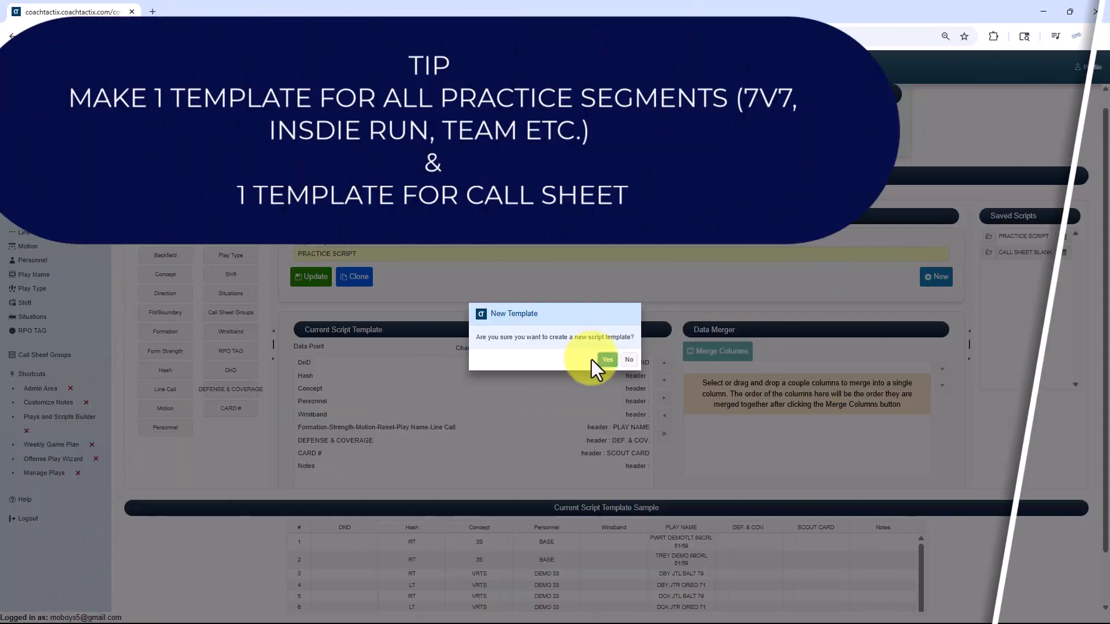
{"action": "left_click", "coordinate": [606, 360]}
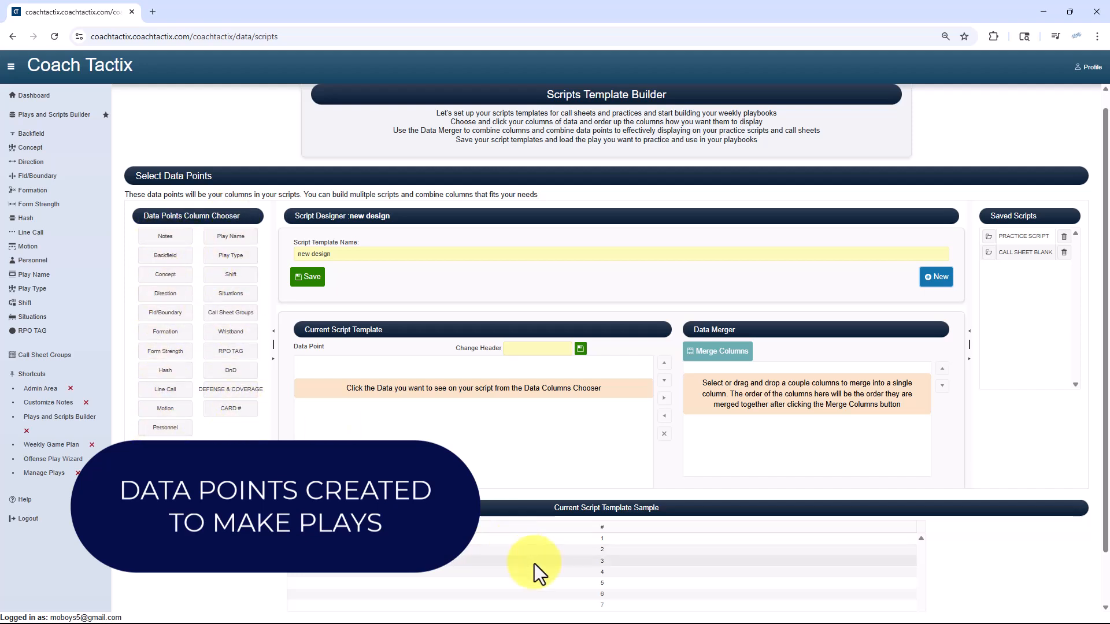
{"action": "scroll", "coordinate": [558, 519], "scroll_direction": "down", "scroll_amount": 1}
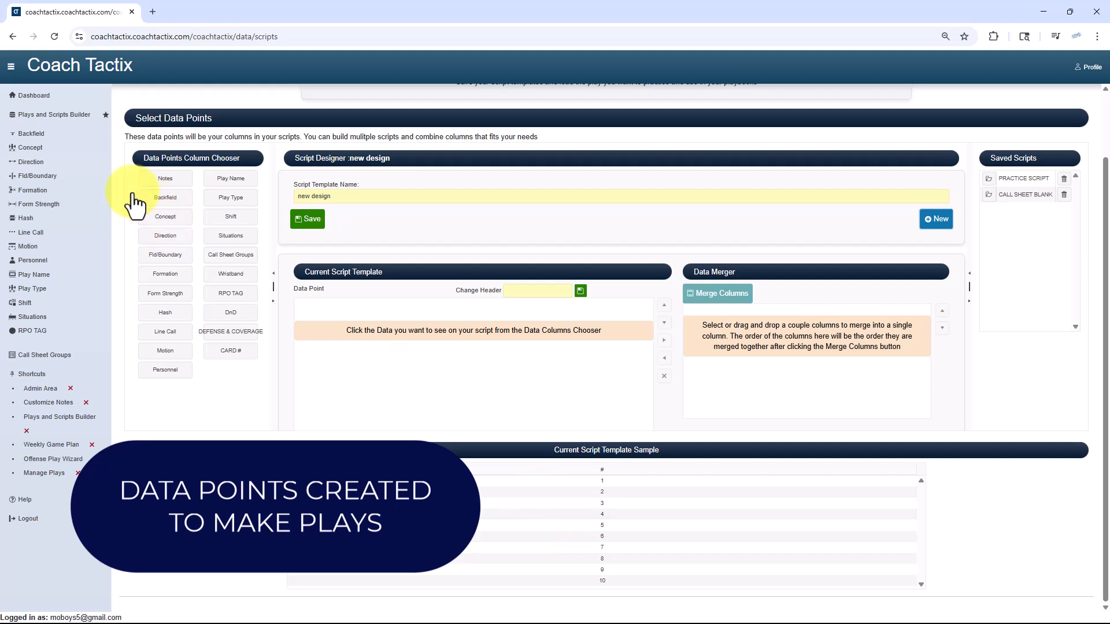
{"action": "left_click", "coordinate": [11, 66]}
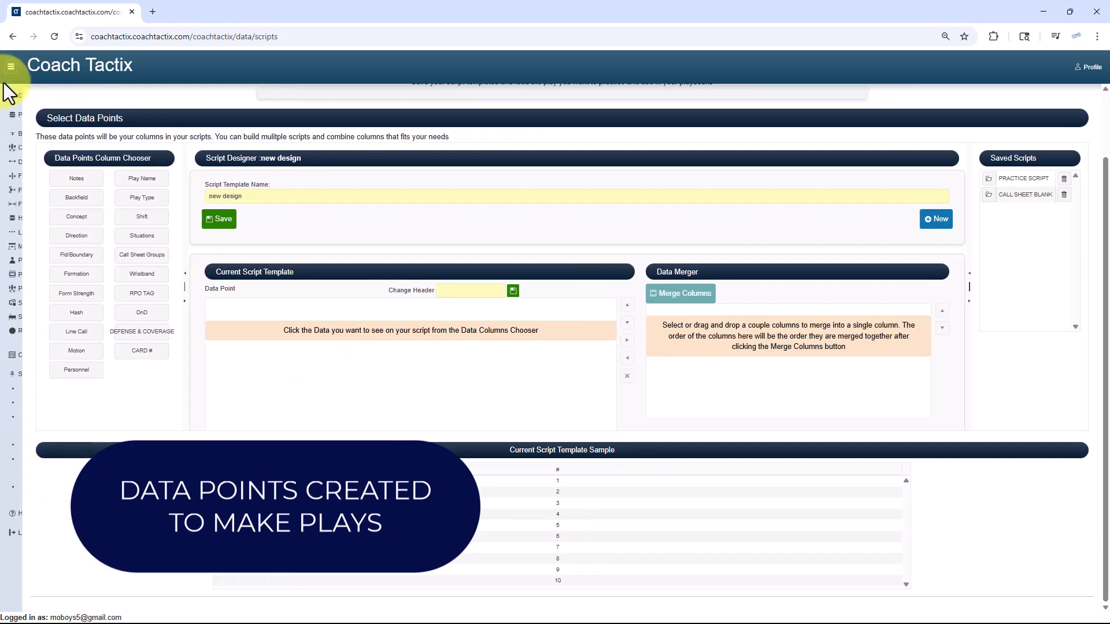
Add the Concept and Play Type columns to the template and place Play Type before Concept
{"action": "left_click", "coordinate": [75, 217]}
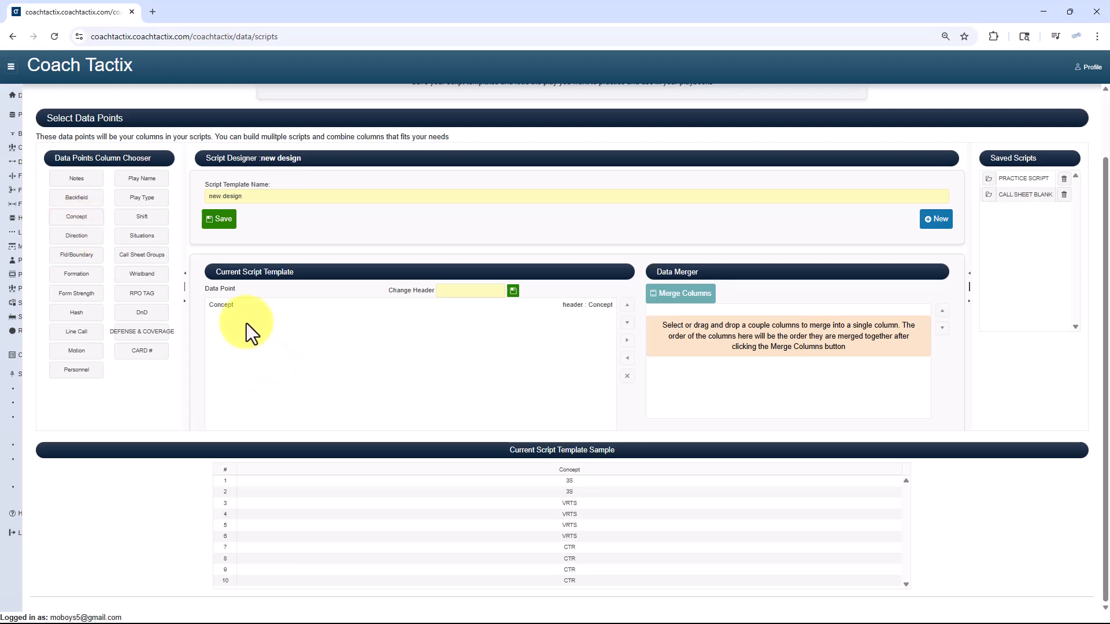
{"action": "left_click", "coordinate": [138, 200]}
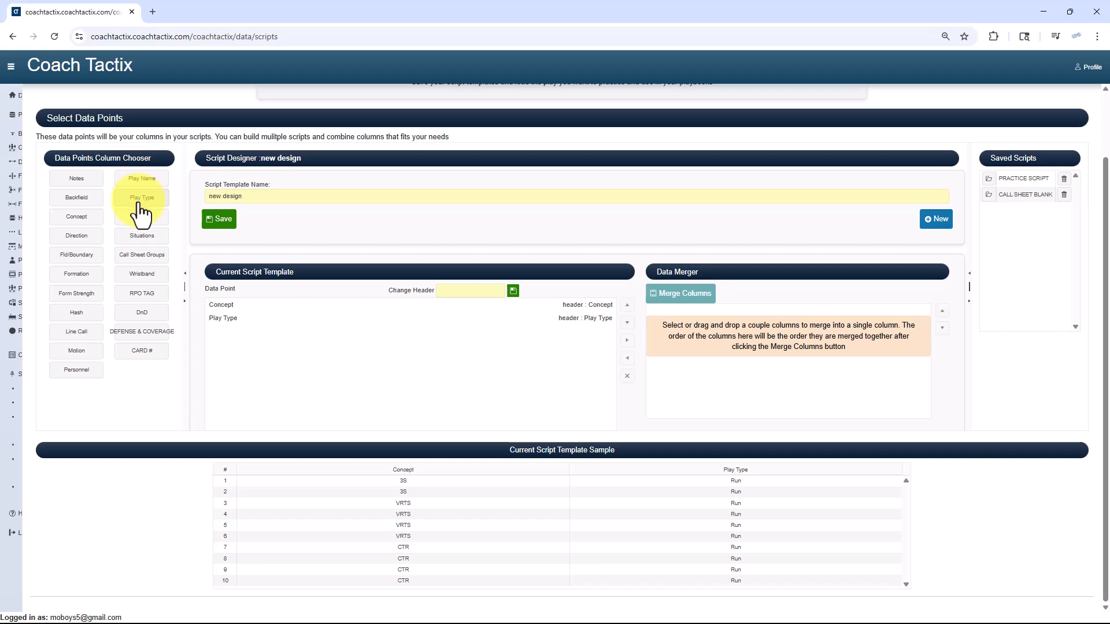
{"action": "left_click_drag", "start_coordinate": [239, 322], "coordinate": [240, 304]}
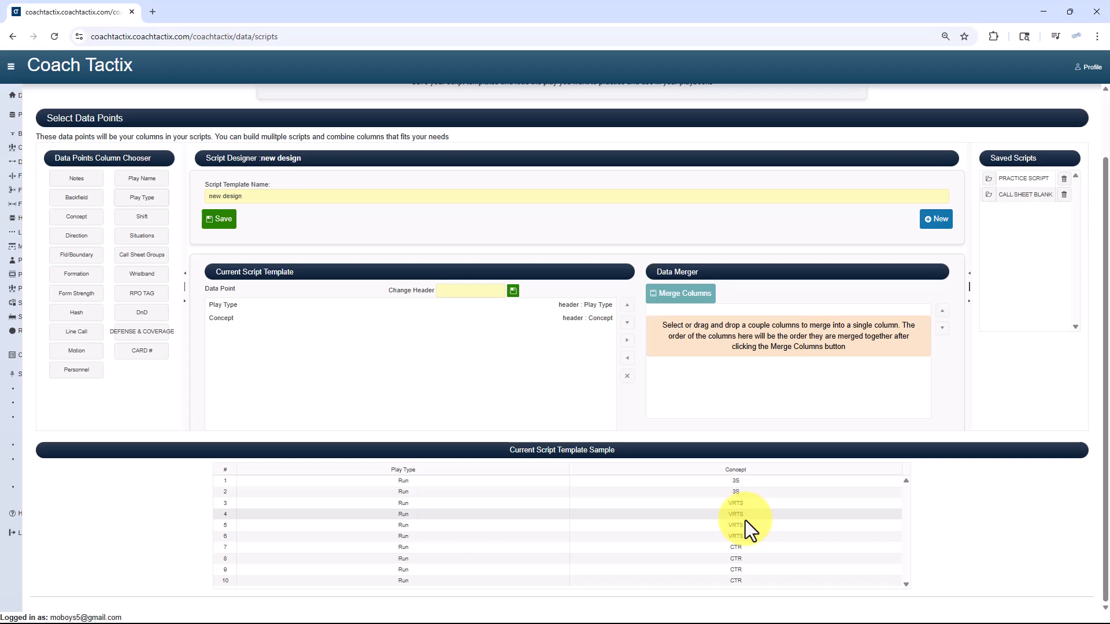
Add the Formation, Form Strength and Hash columns, placing Hash between Play Type and Concept
{"action": "left_click", "coordinate": [76, 275]}
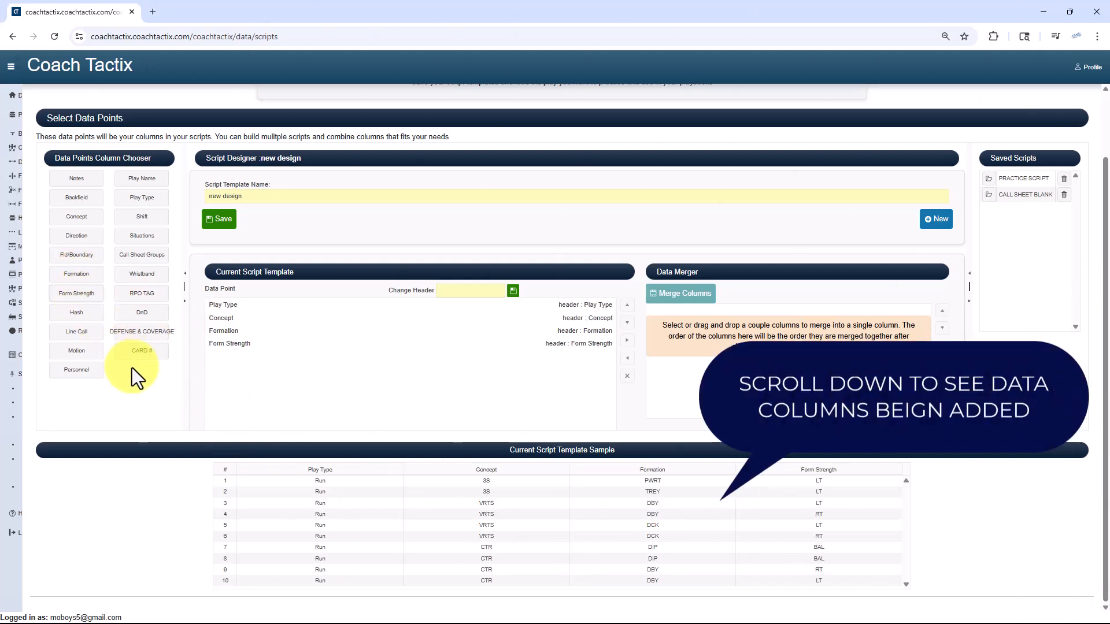
{"action": "left_click", "coordinate": [78, 315]}
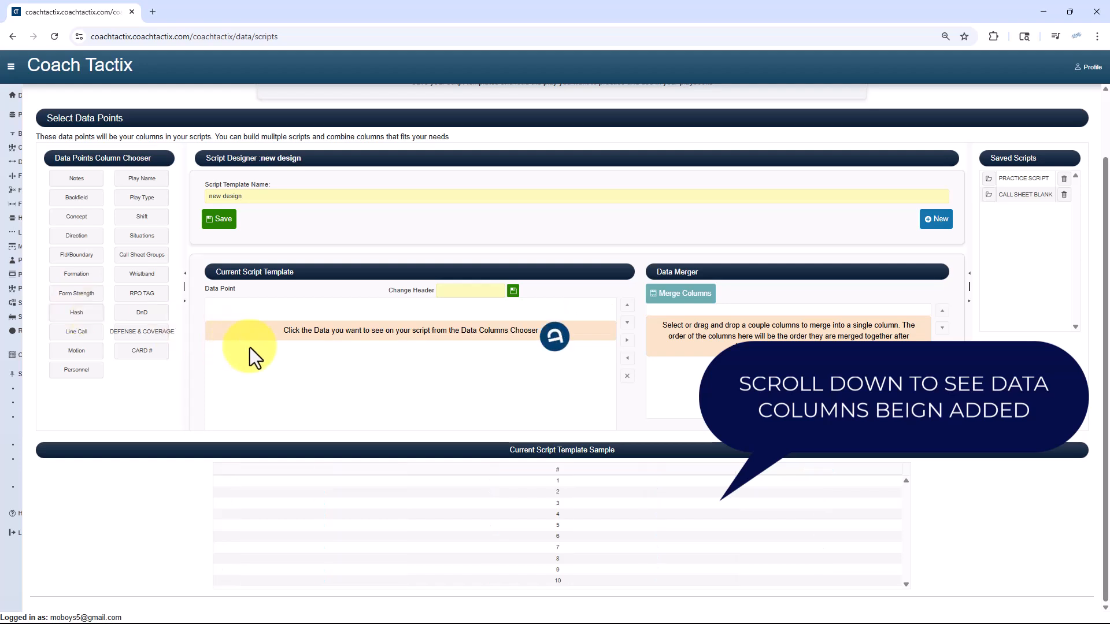
{"action": "left_click_drag", "start_coordinate": [234, 359], "coordinate": [243, 321]}
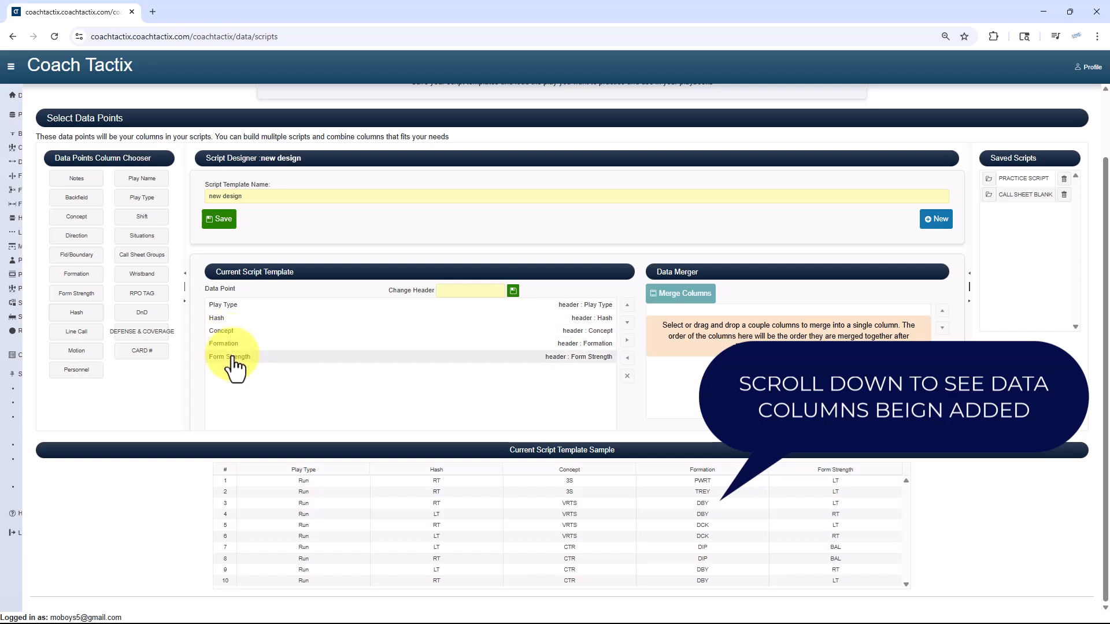
Add the Motion, Shift and Line Call columns to the end of the template
{"action": "left_click", "coordinate": [78, 353]}
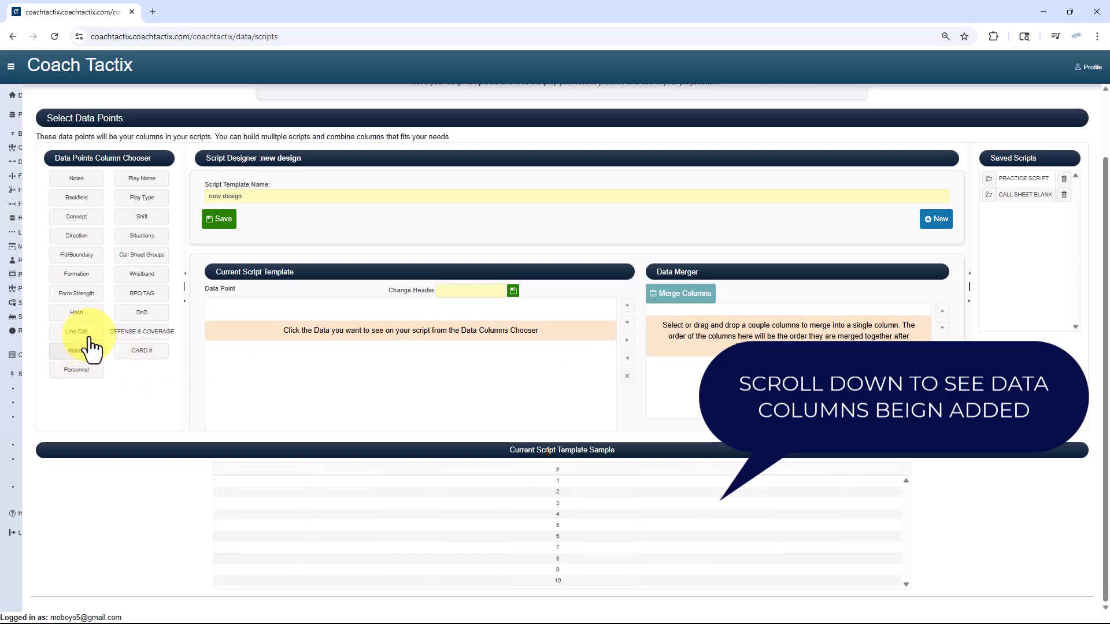
{"action": "left_click", "coordinate": [133, 218]}
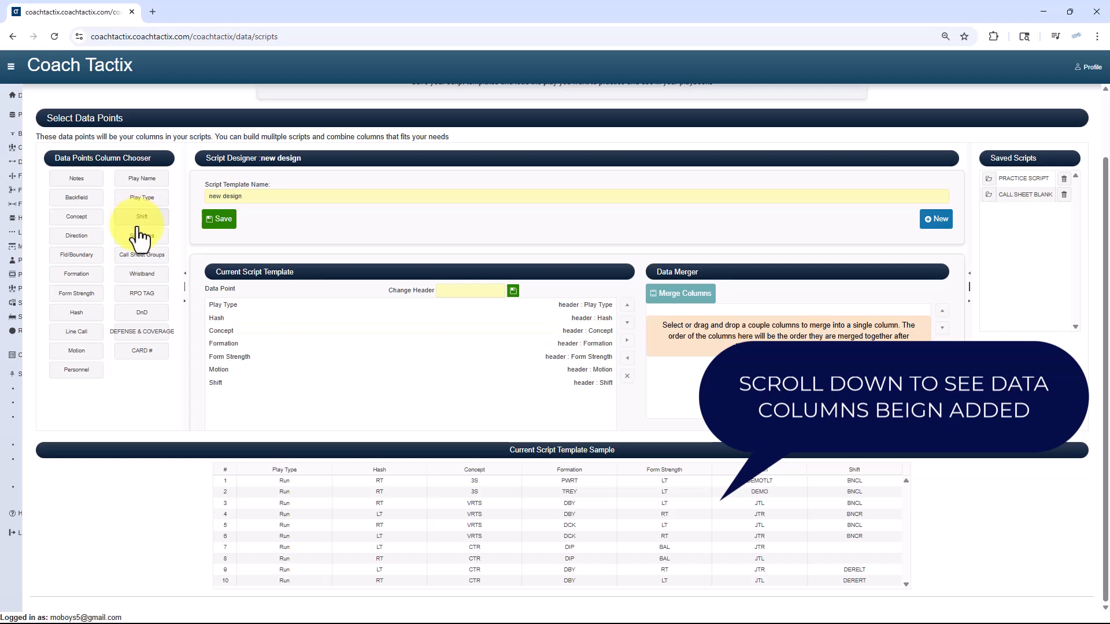
{"action": "left_click", "coordinate": [80, 333]}
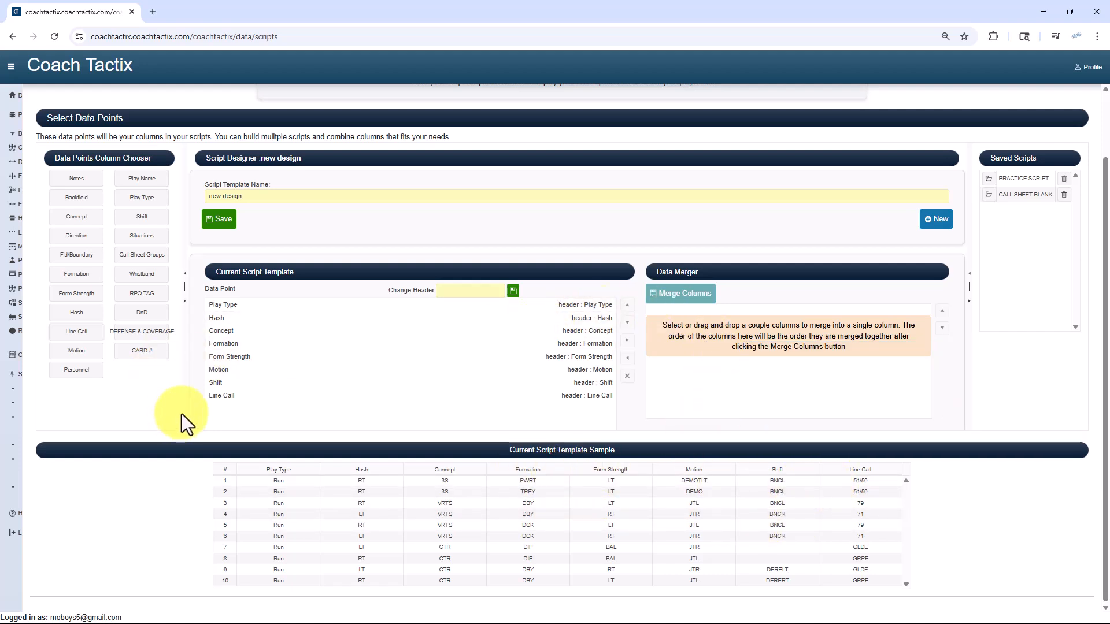
Merge Formation, Form Strength, Shift, Motion and Line Call, in that order, into a single column
{"action": "left_click_drag", "start_coordinate": [243, 347], "coordinate": [746, 345]}
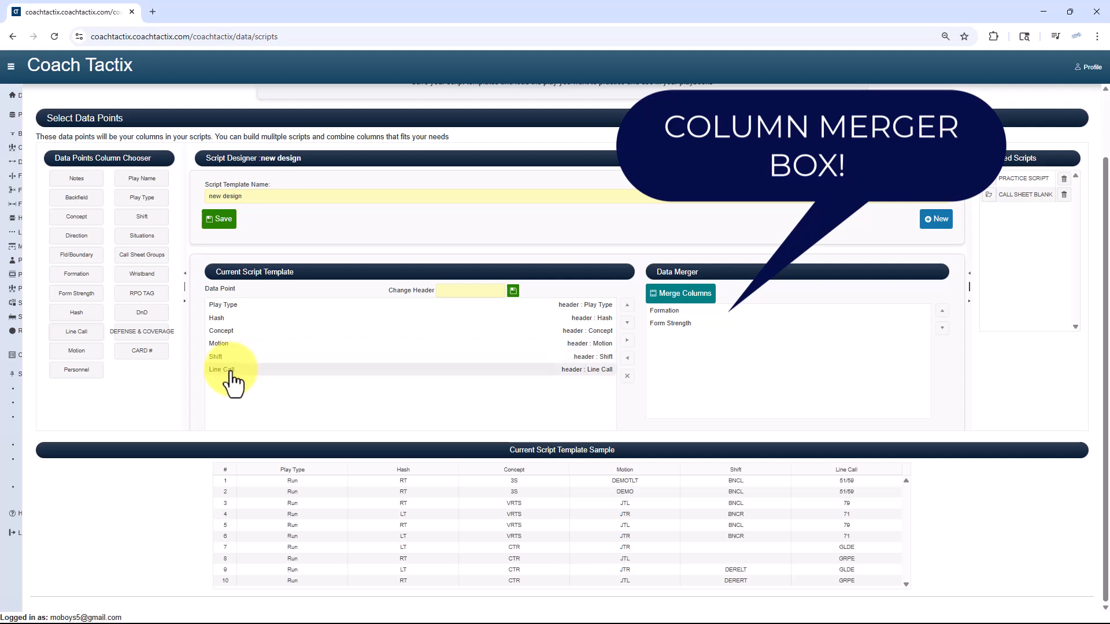
{"action": "left_click", "coordinate": [231, 370]}
{"action": "left_click", "coordinate": [223, 346], "text": "shift"}
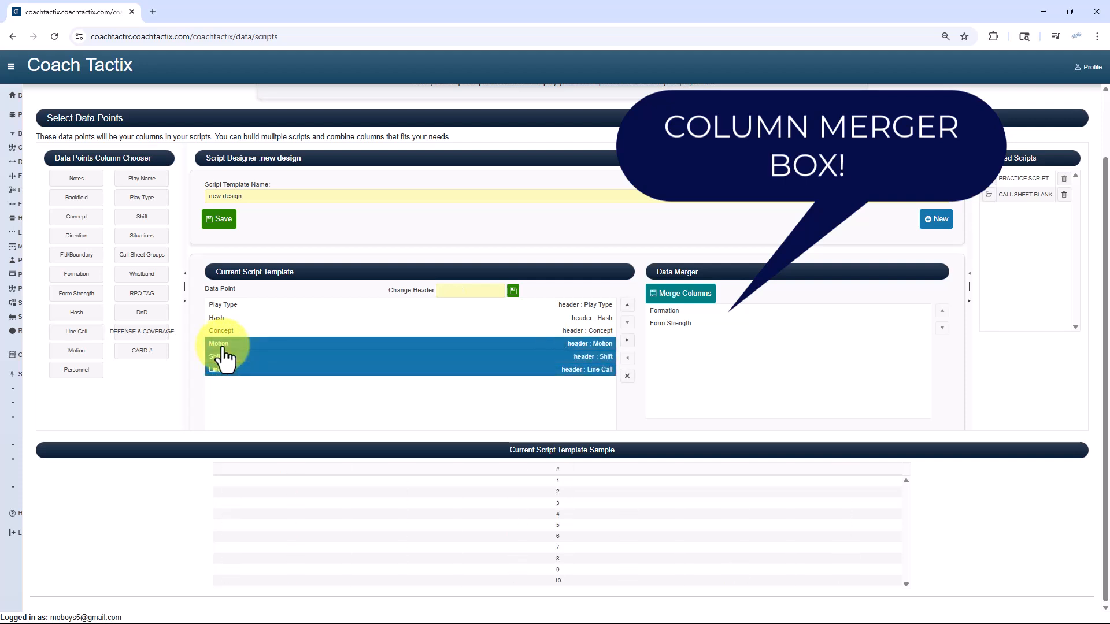
{"action": "left_click_drag", "start_coordinate": [224, 359], "coordinate": [755, 368]}
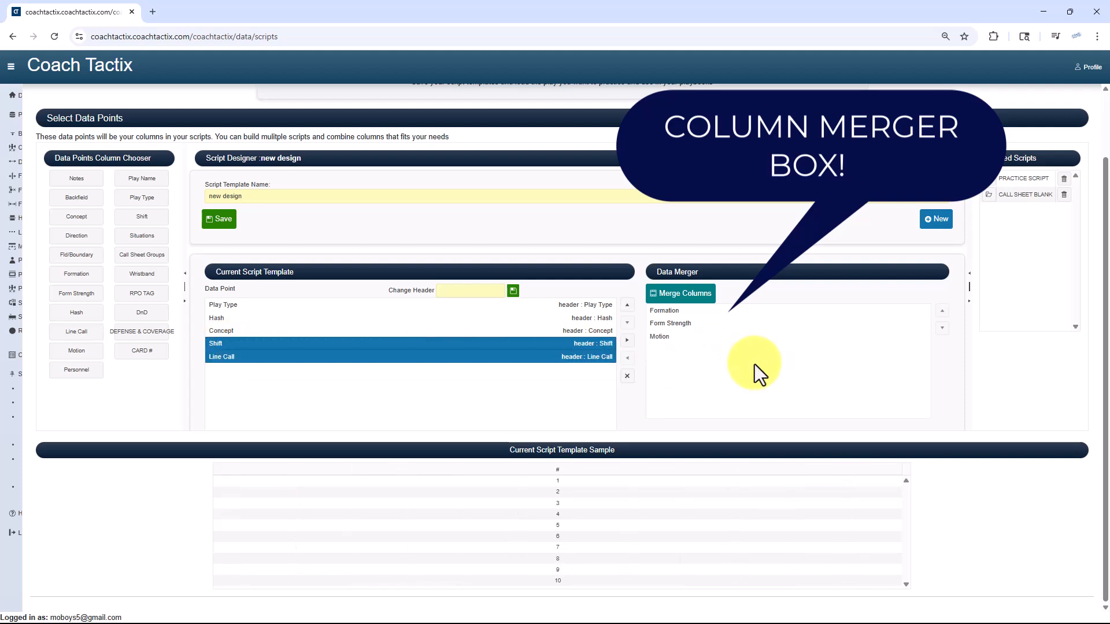
{"action": "left_click_drag", "start_coordinate": [218, 349], "coordinate": [693, 361]}
{"action": "left_click_drag", "start_coordinate": [254, 366], "coordinate": [734, 376]}
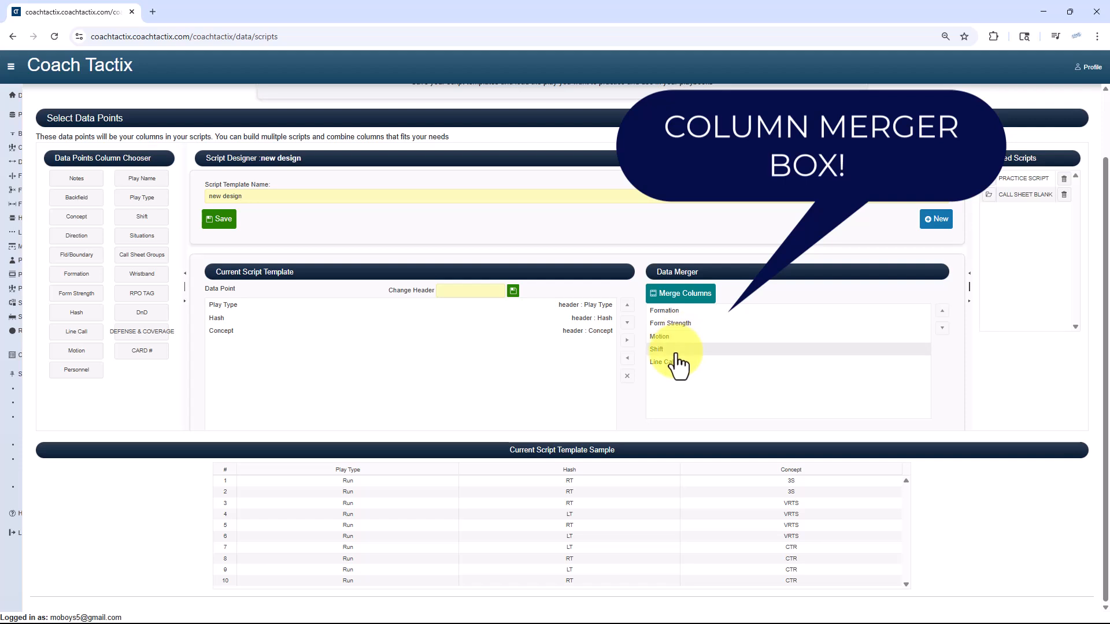
{"action": "left_click_drag", "start_coordinate": [677, 353], "coordinate": [674, 346]}
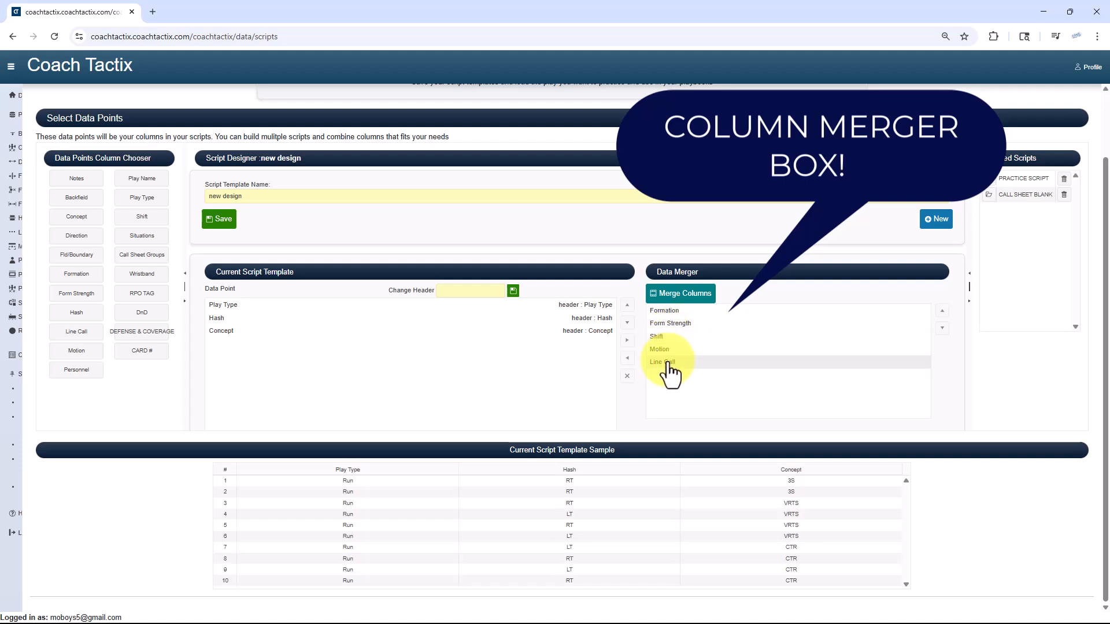
{"action": "left_click", "coordinate": [682, 295]}
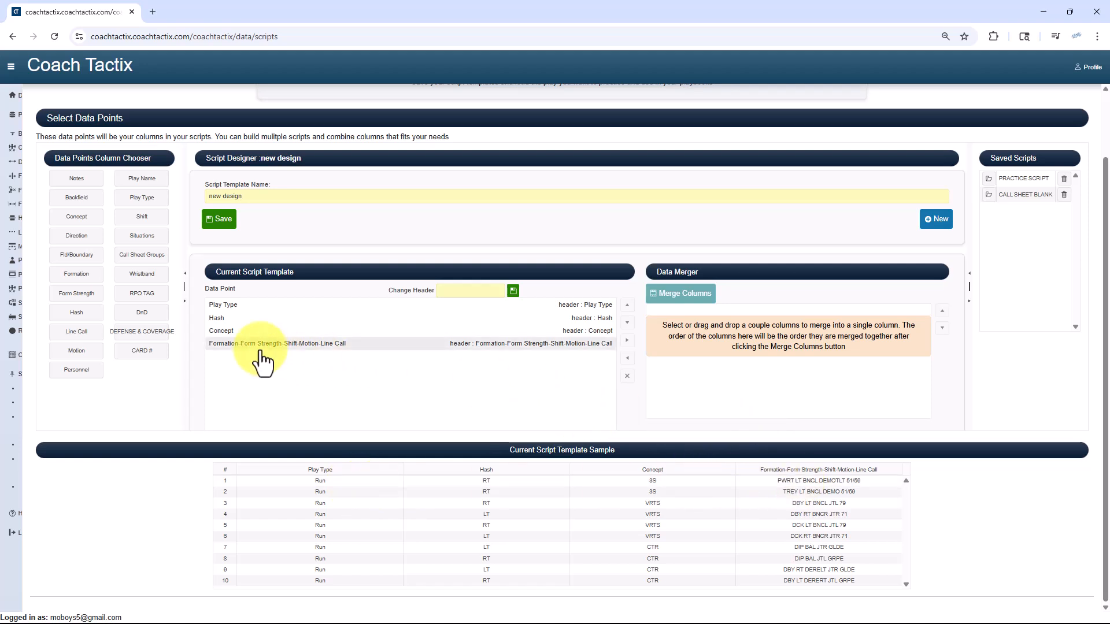
Change the merged column's header to "Play Name" and save the header
{"action": "left_click", "coordinate": [239, 306]}
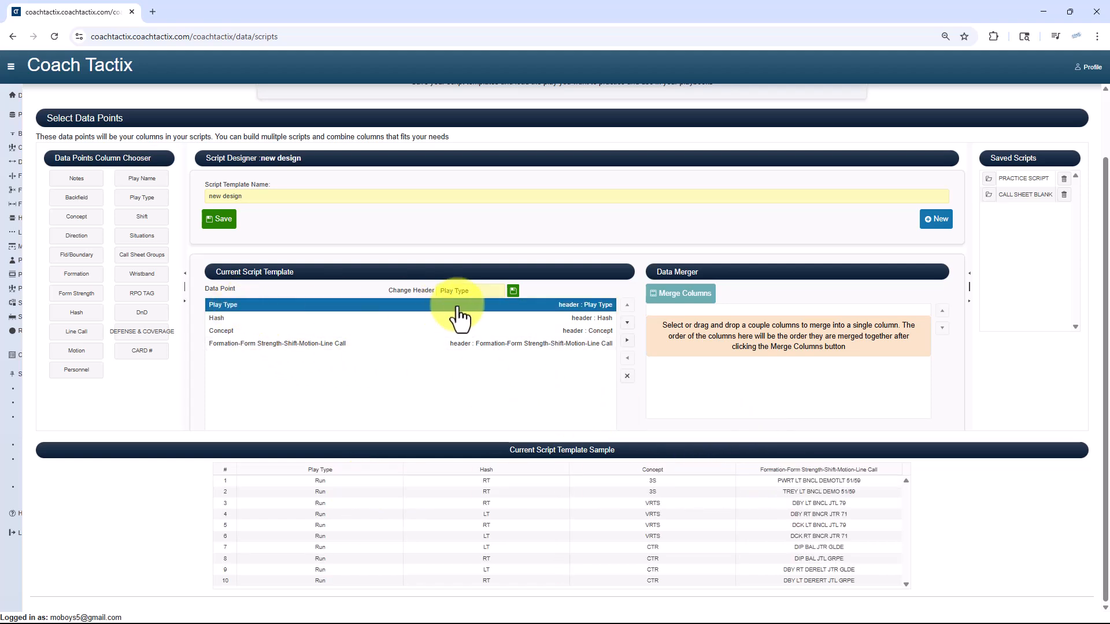
{"action": "left_click", "coordinate": [218, 320]}
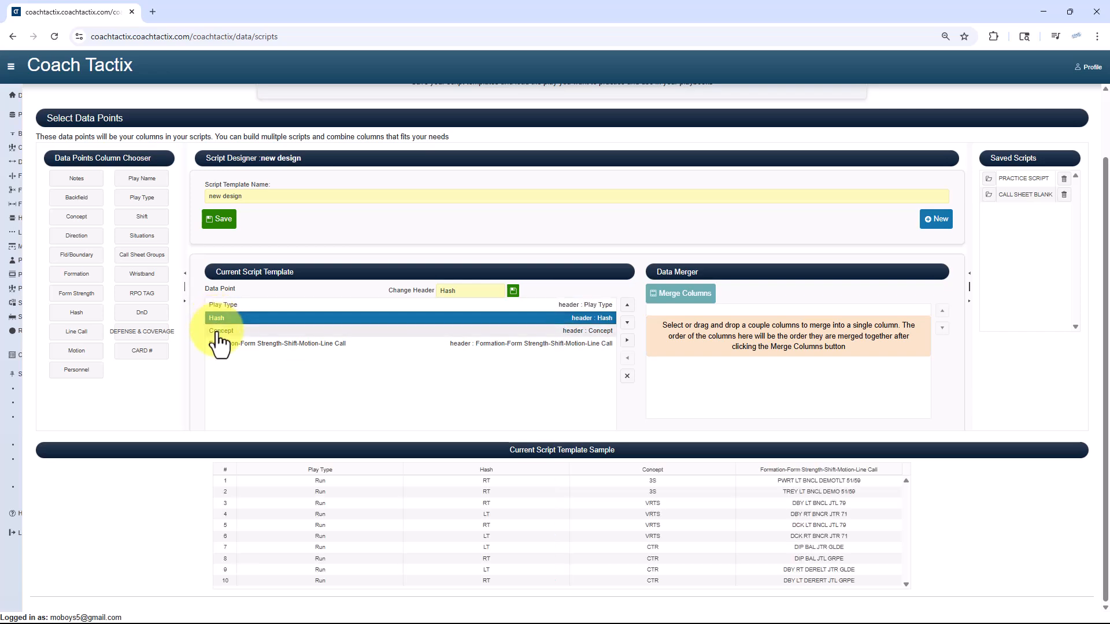
{"action": "left_click", "coordinate": [218, 333]}
{"action": "left_click", "coordinate": [220, 342]}
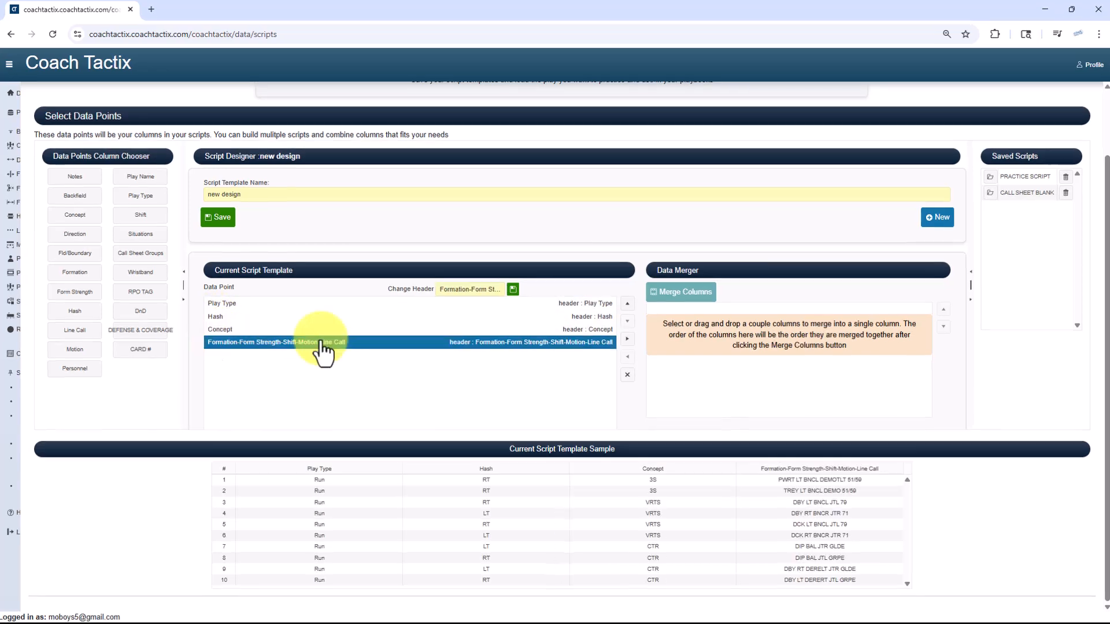
{"action": "left_click", "coordinate": [475, 289]}
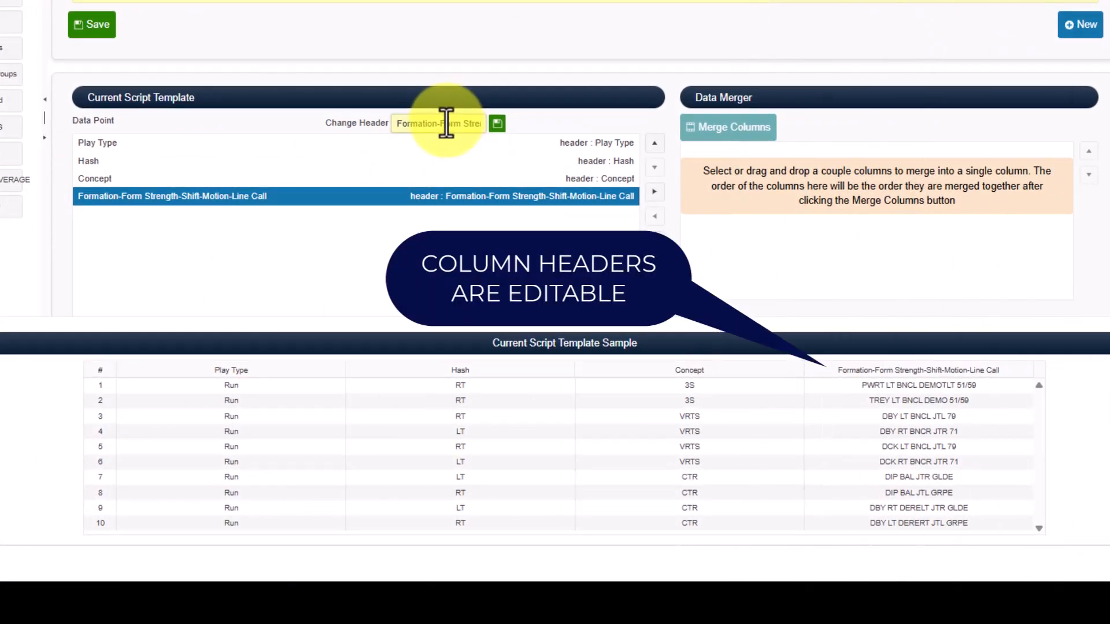
{"action": "triple_click", "coordinate": [446, 123]}
{"action": "left_click", "coordinate": [446, 123]}
{"action": "triple_click", "coordinate": [446, 123]}
{"action": "key", "text": "BackSpace"}
{"action": "type", "text": "Play Name"}
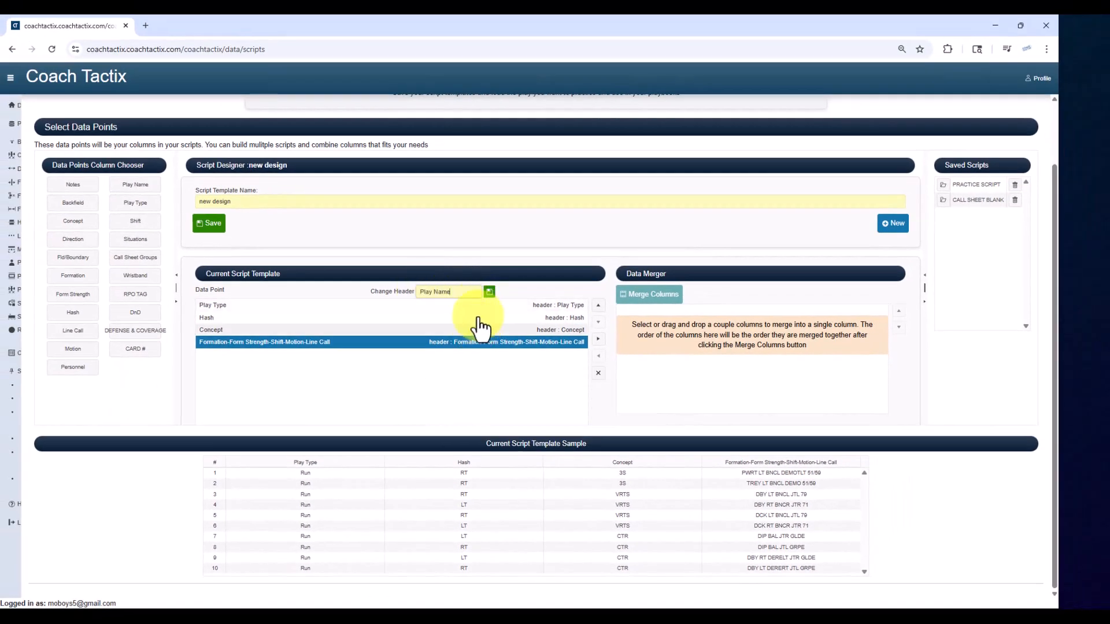
{"action": "left_click", "coordinate": [489, 291]}
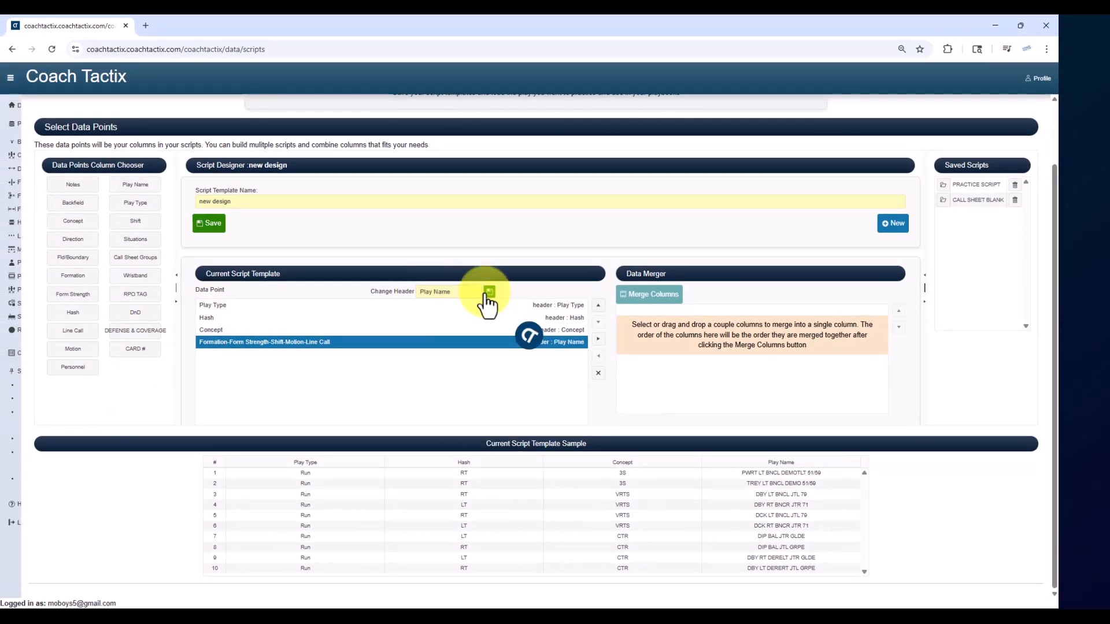
Save the template as "Demo Practice Sript" and add a Notes column with the header "Note to Coaches"
{"action": "triple_click", "coordinate": [262, 202]}
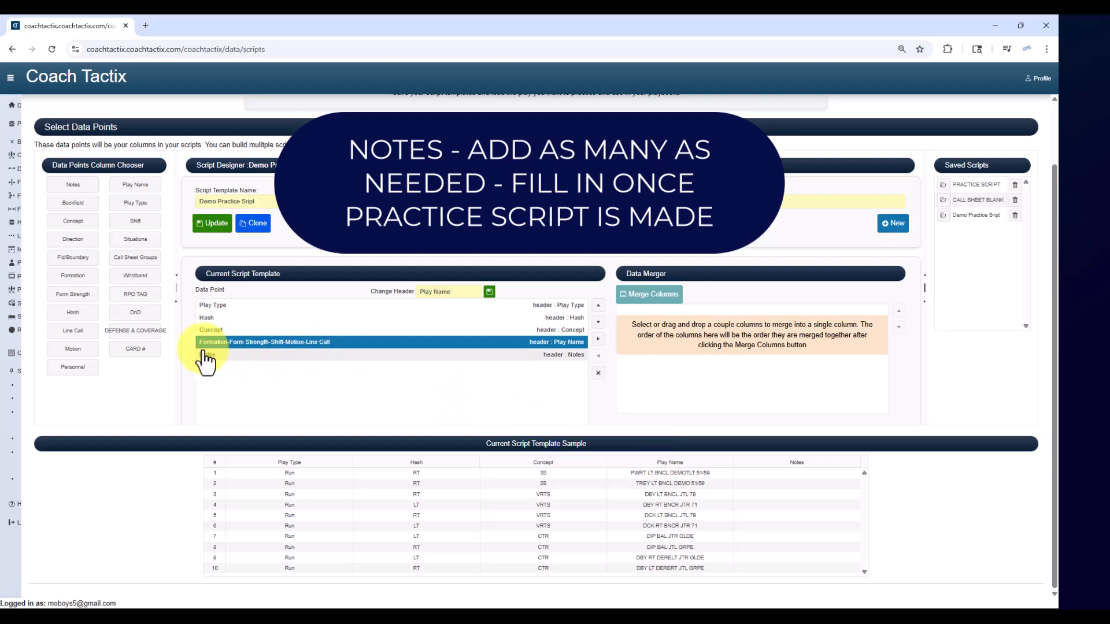
{"action": "left_click", "coordinate": [220, 357]}
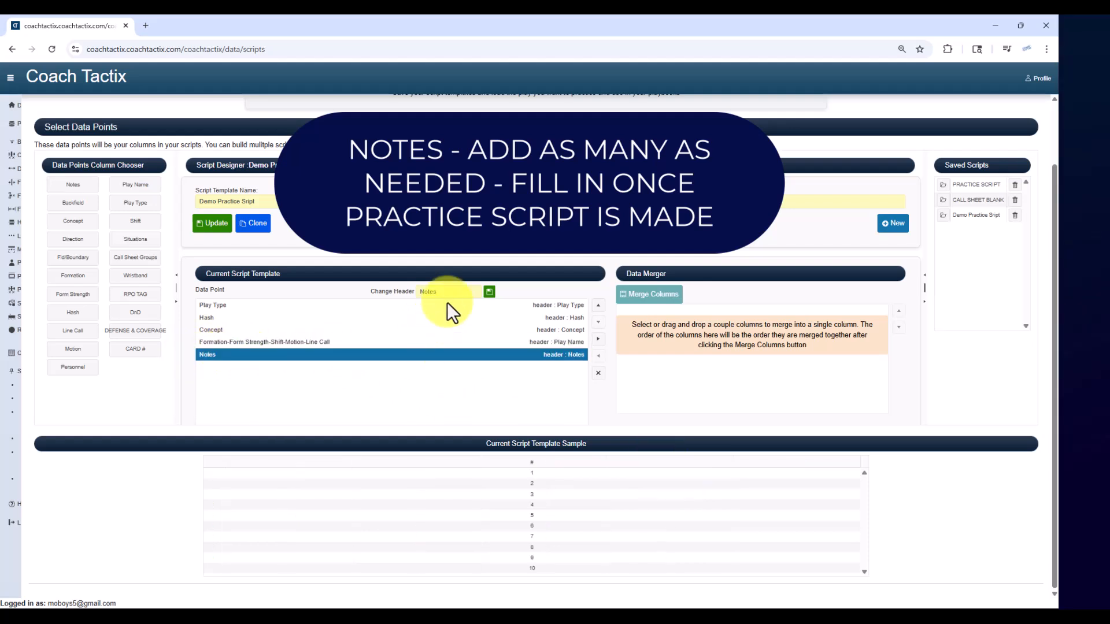
{"action": "double_click", "coordinate": [426, 292]}
{"action": "type", "text": "Not"}
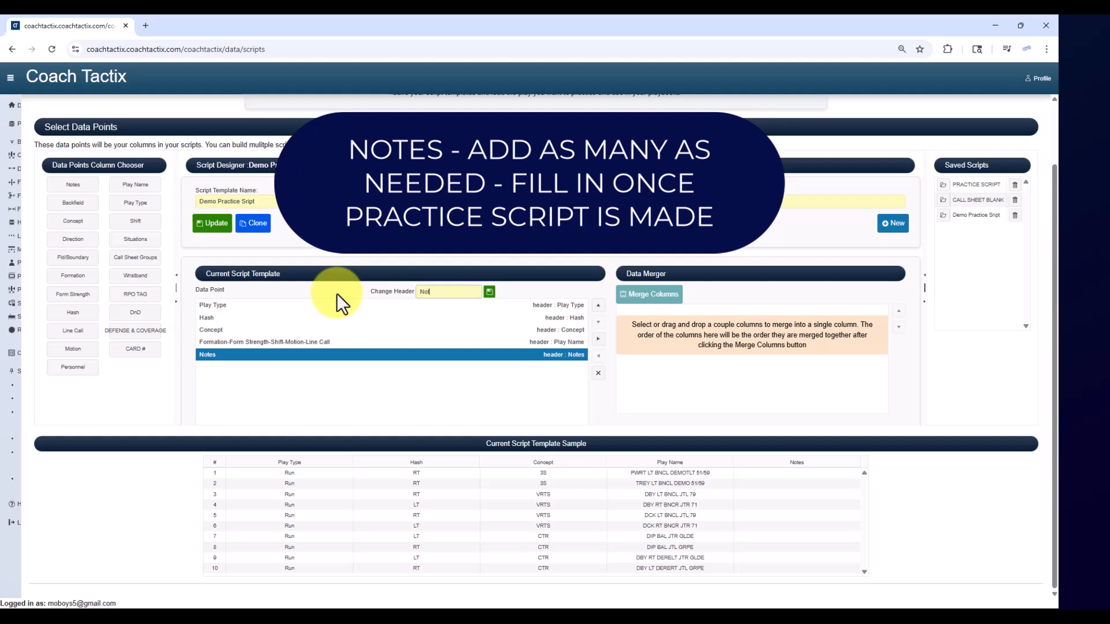
{"action": "type", "text": "e to Coaches"}
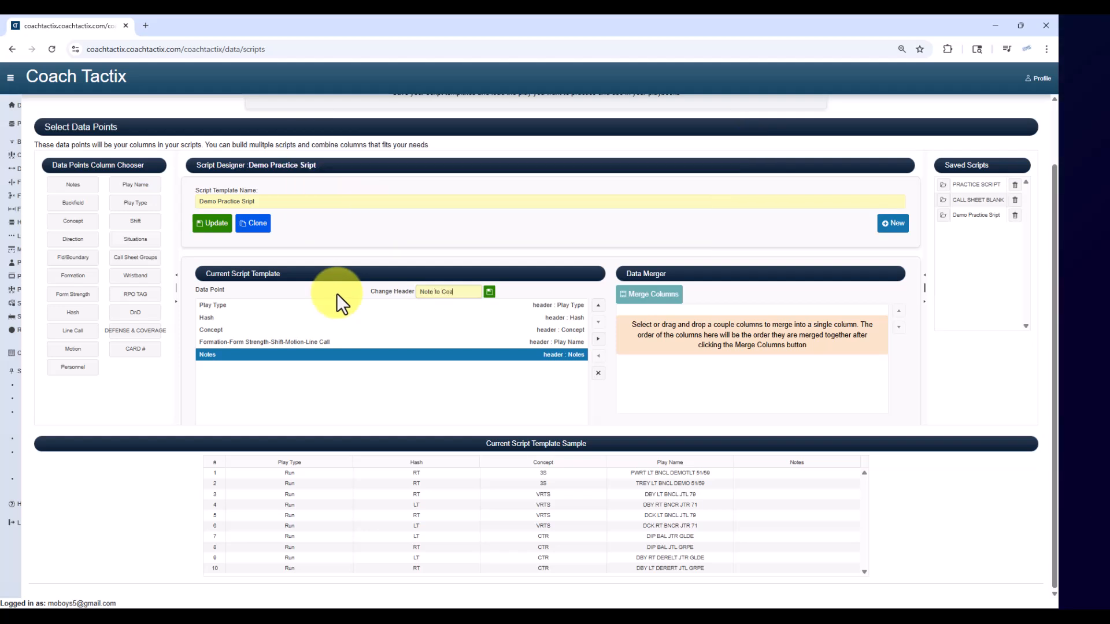
{"action": "left_click", "coordinate": [488, 292]}
Add a second Notes column as the first column of the template and select it
{"action": "left_click_drag", "start_coordinate": [76, 190], "coordinate": [224, 308]}
{"action": "left_click", "coordinate": [219, 306]}
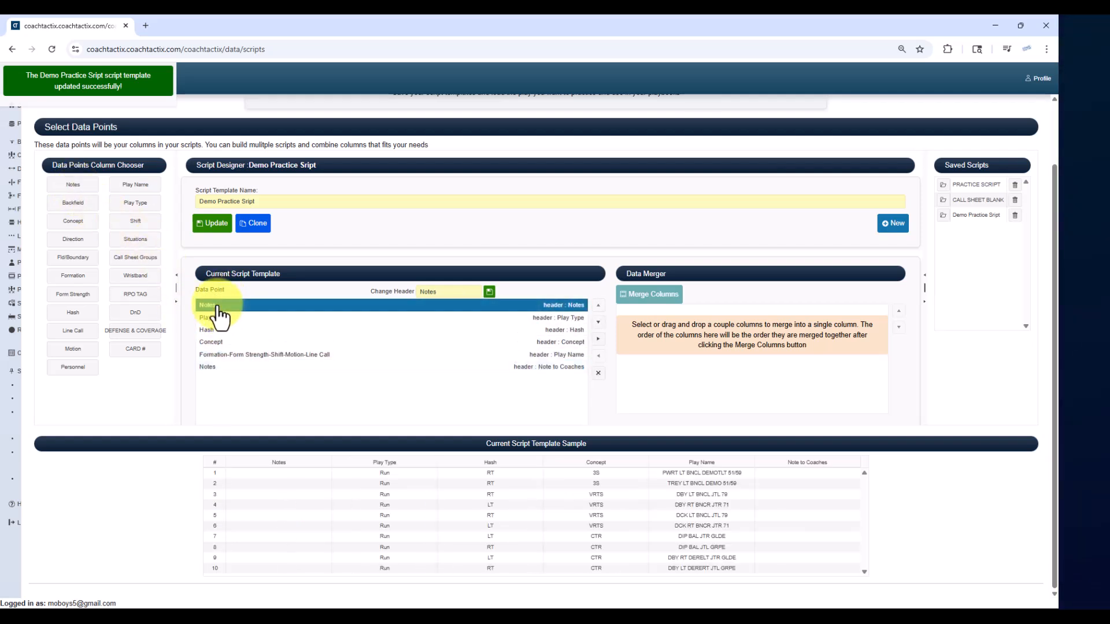